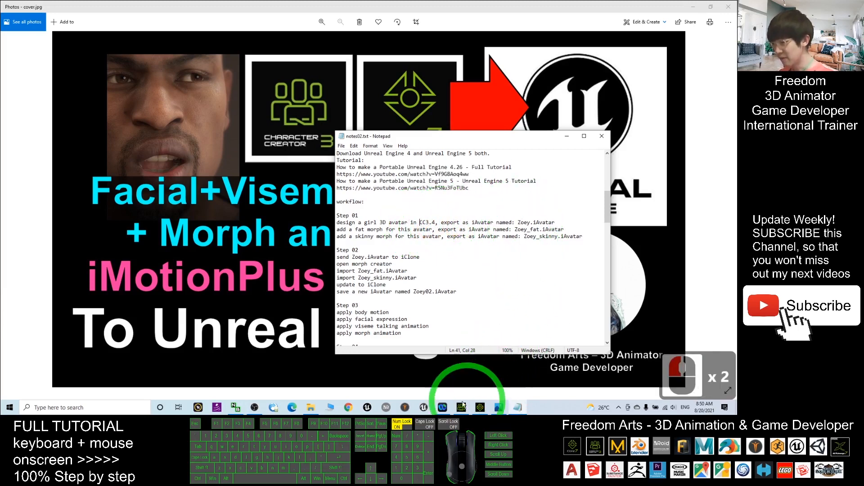
- Switch to Character Creator 3 and look over the default female avatar in the viewport
click(461, 407)
scroll(376, 146, up, 6)
scroll(391, 158, down, 5)
key(x)
drag(410, 205, 715, 4)
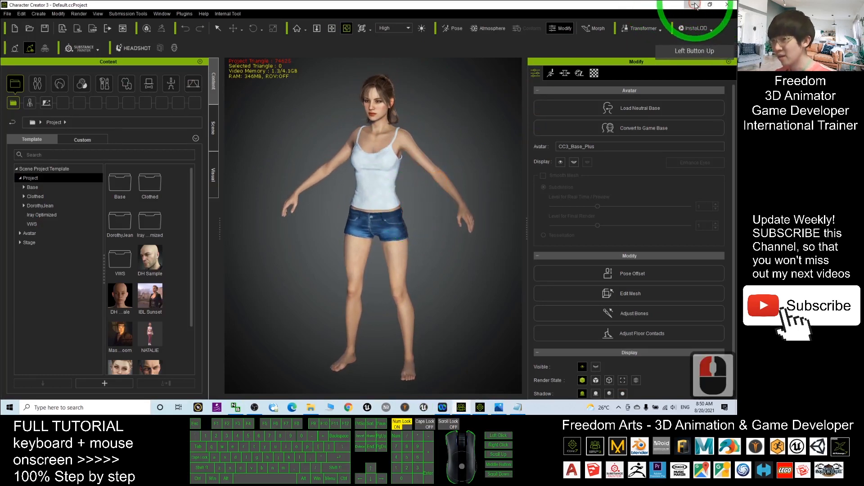
- Minimize the open application windows and create a desktop folder named Zoey
click(695, 5)
click(694, 5)
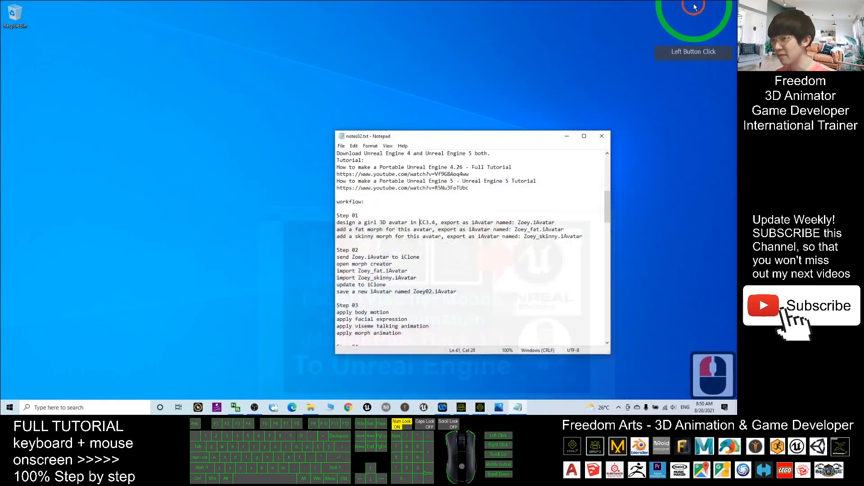
right_click(51, 118)
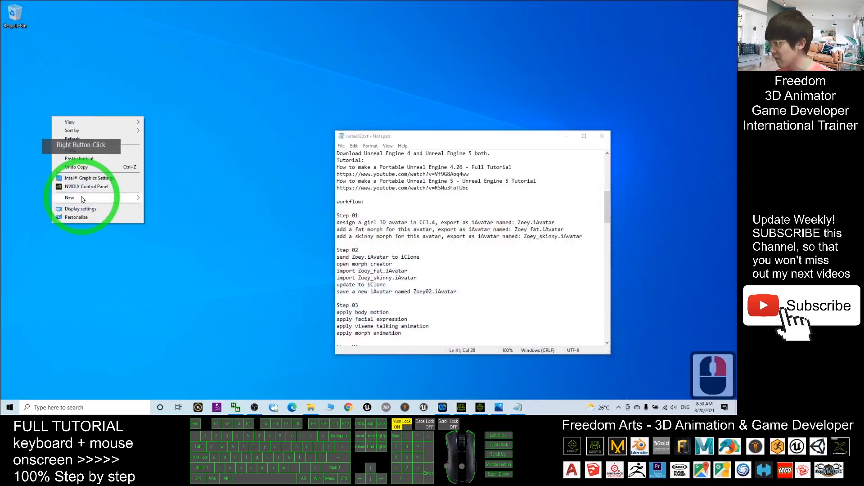
click(90, 197)
click(185, 198)
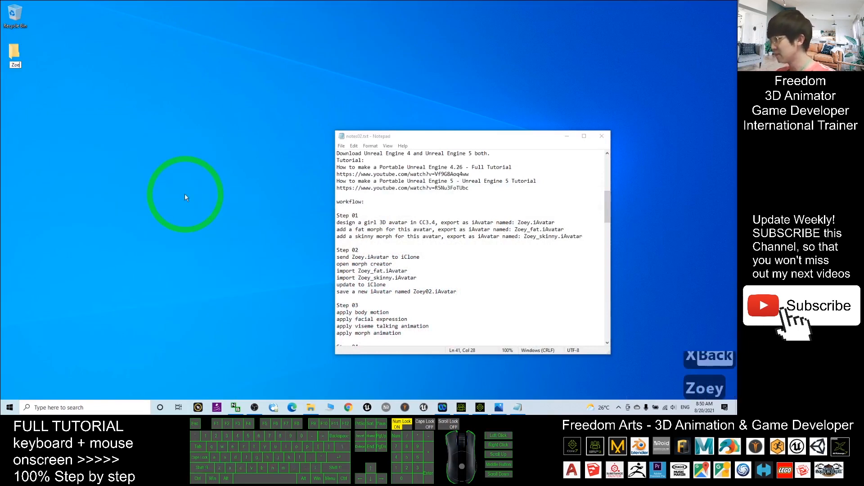
text(Zoey)
key(Return)
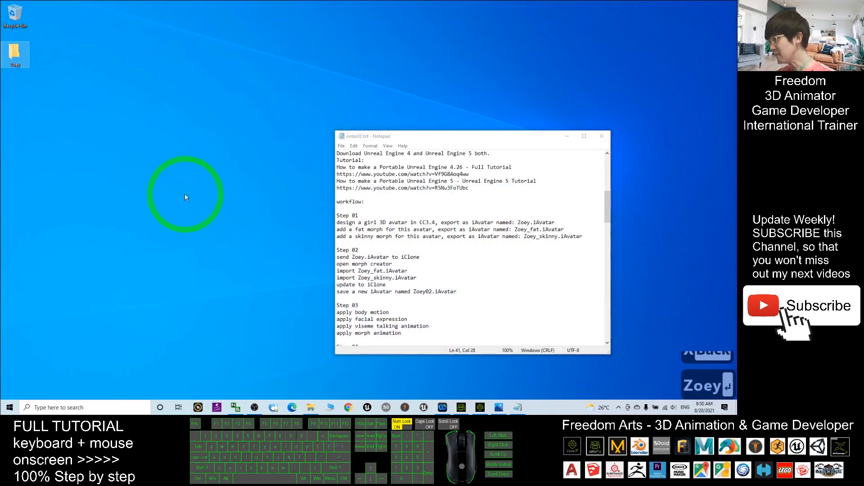
- Open the Zoey folder and arrange its window beside the notes02.txt window so both are fully visible
double_click(21, 56)
drag(677, 145, 128, 92)
drag(522, 136, 613, 83)
drag(477, 327, 381, 355)
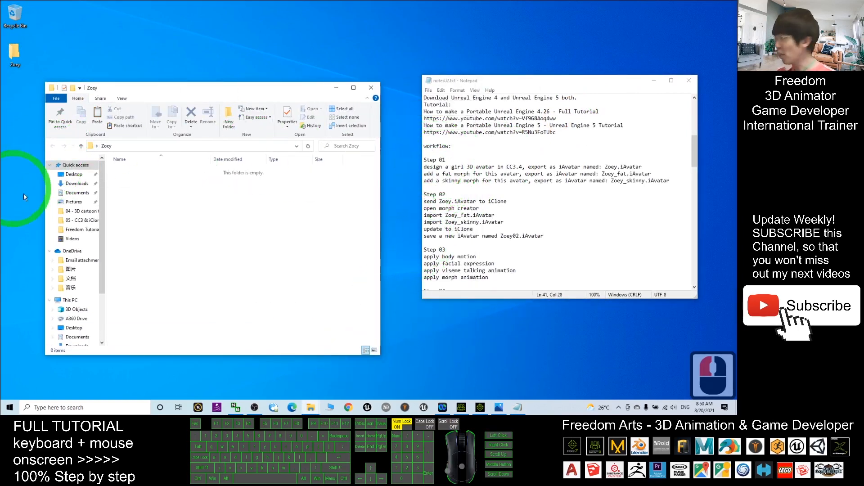
- Create a subfolder named 01 inside the Zoey folder
right_click(120, 217)
click(137, 307)
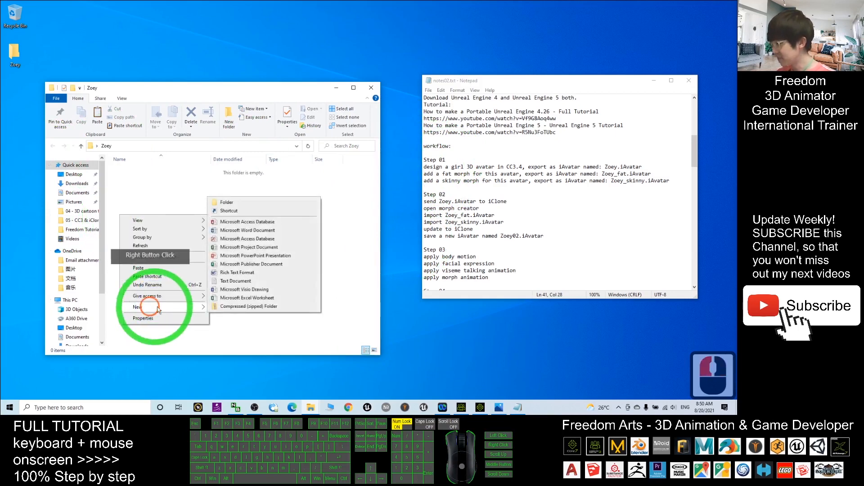
click(233, 202)
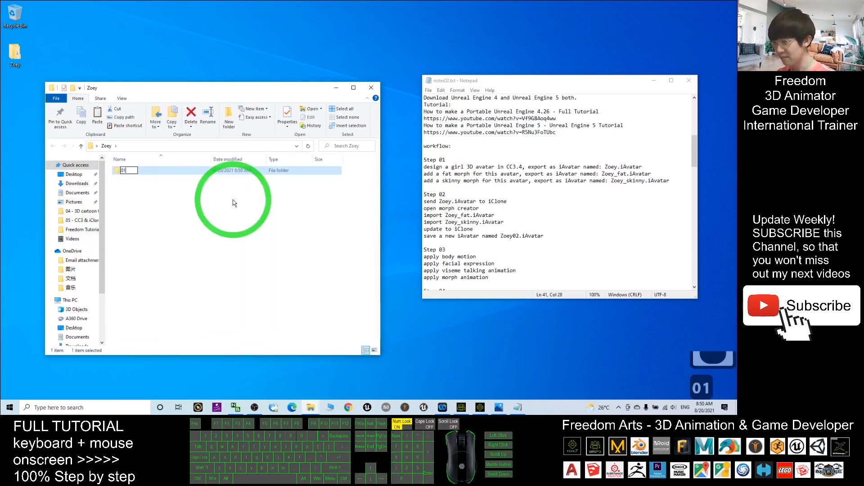
text(01)
key(Return)
- Start saving the Character Creator 3 project and set the save location to the desktop's Zoey folder using its copied path
drag(479, 167, 641, 166)
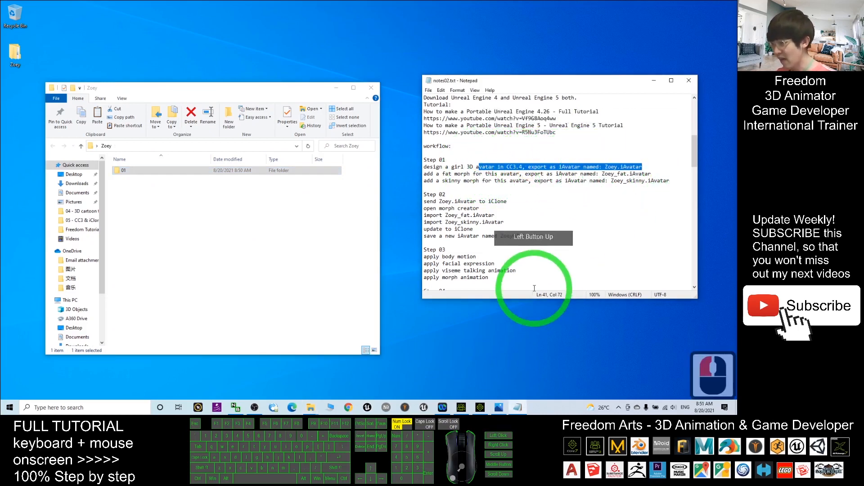
click(462, 408)
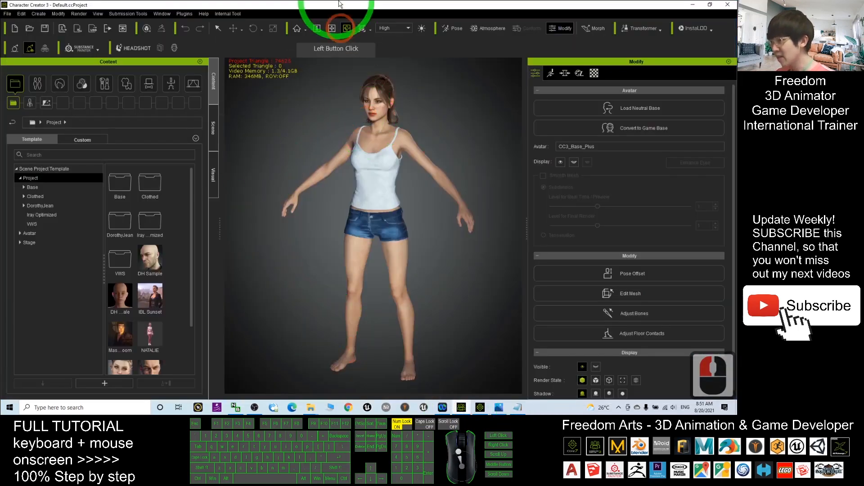
drag(338, 9, 421, 36)
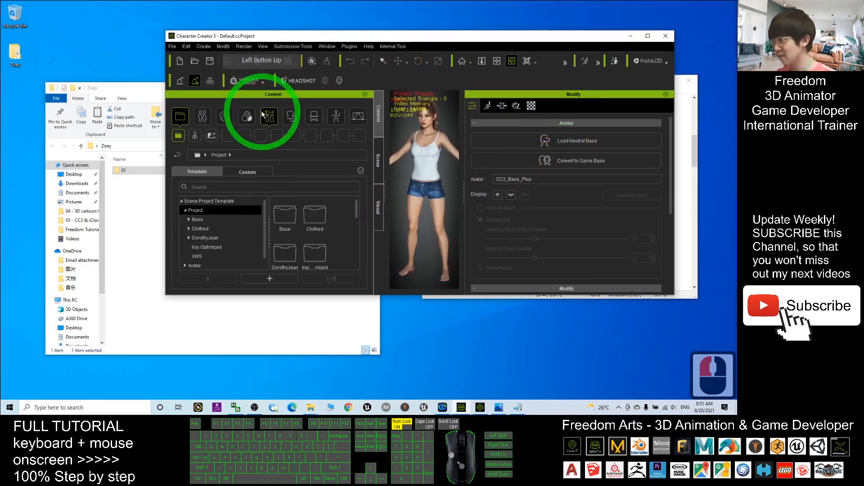
click(174, 48)
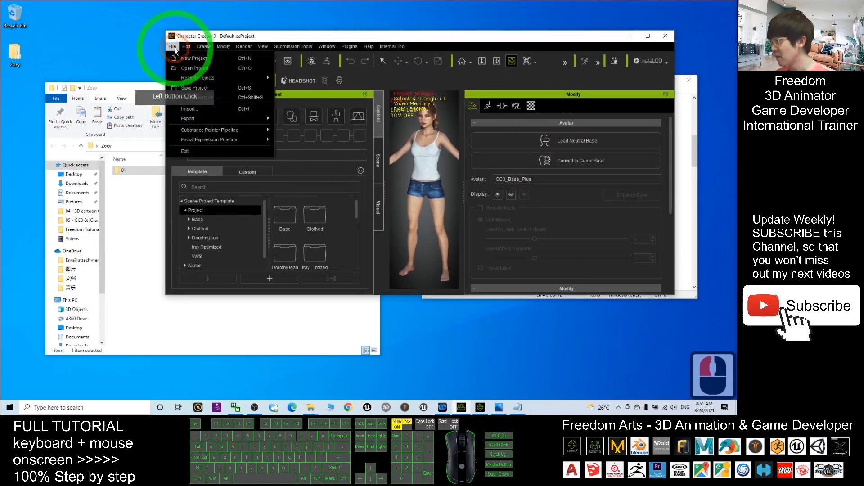
click(216, 88)
click(144, 128)
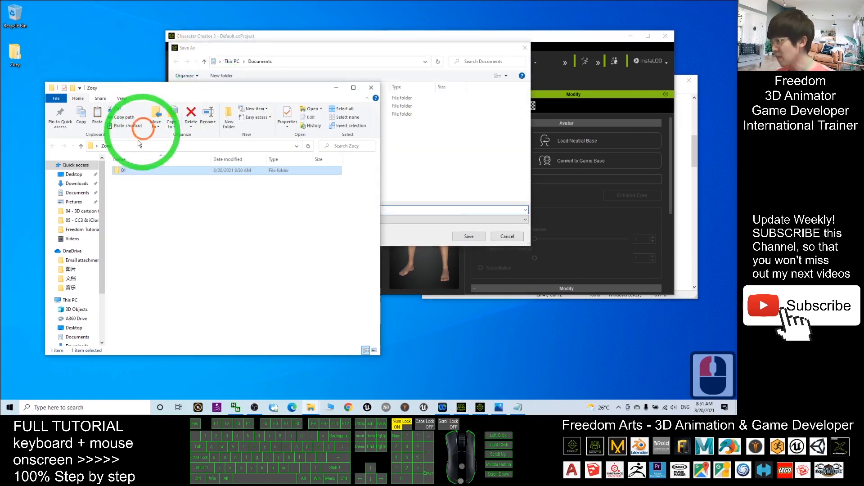
click(142, 146)
key(ctrl+c)
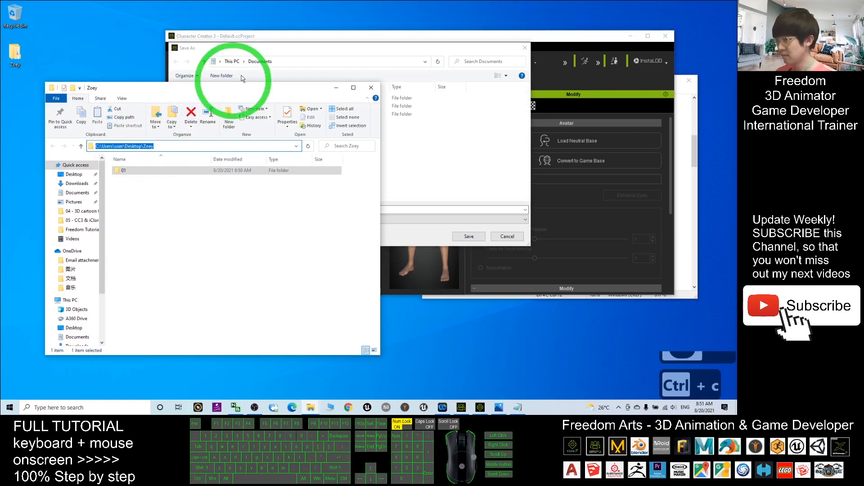
click(233, 80)
click(291, 63)
key(ctrl+v)
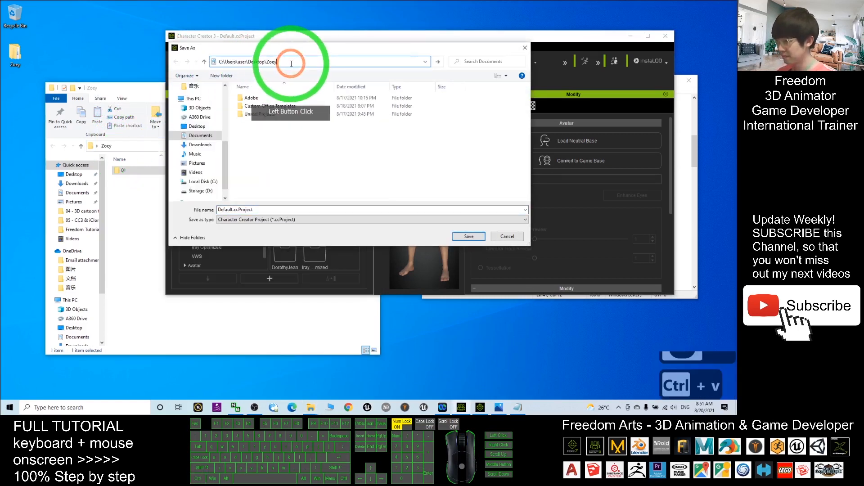
- Name the project file zoey and save it as a Character Creator Project
double_click(262, 210)
text(zoe)
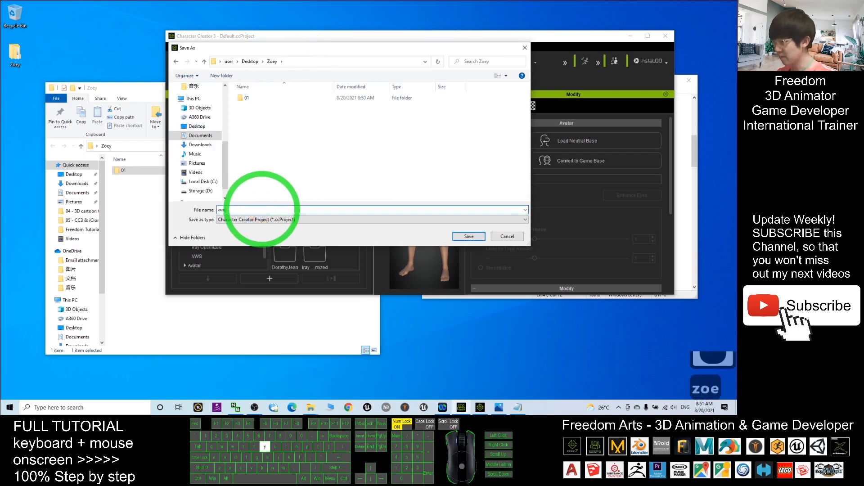
text(y)
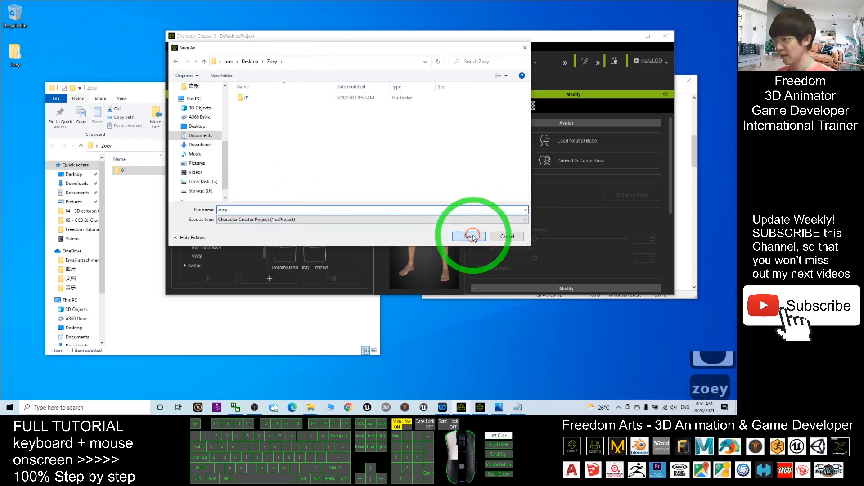
click(470, 237)
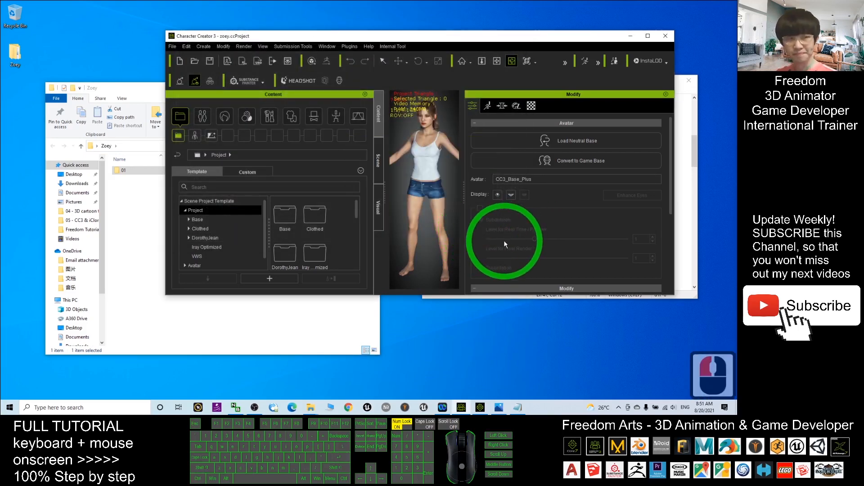
- Move zoey.ccProject into the 01 subfolder, open that folder, and shift the Character Creator window aside
click(131, 98)
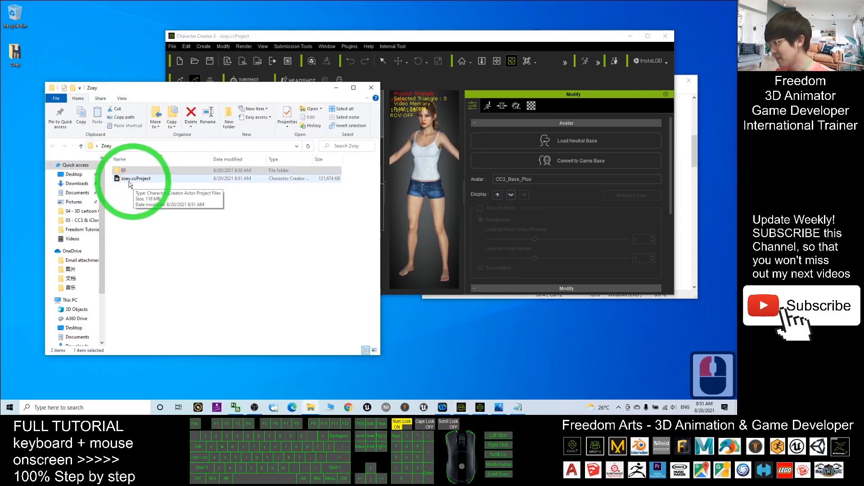
click(136, 180)
drag(130, 181, 127, 172)
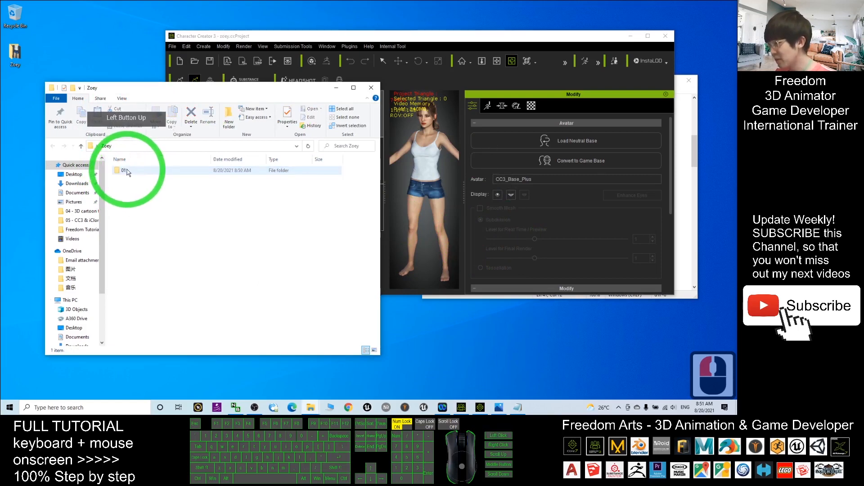
double_click(126, 170)
drag(474, 36, 534, 43)
click(194, 235)
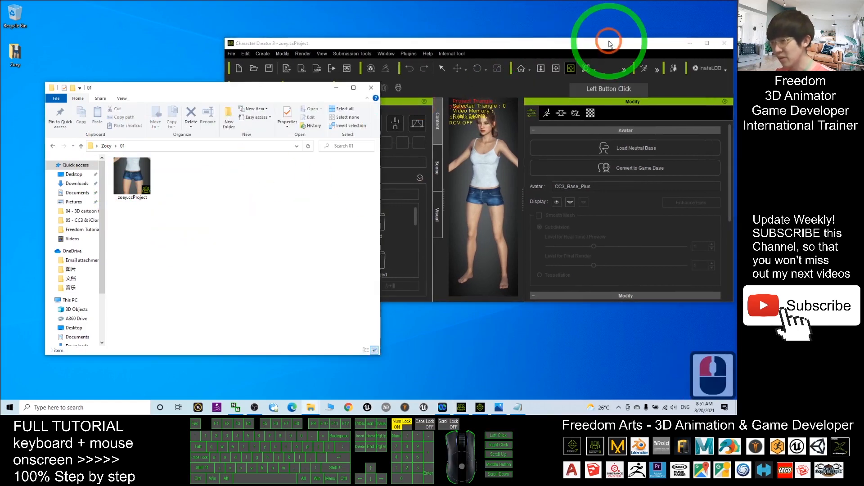
- Maximize Character Creator 3, then bring up the notes and highlight the Step 01 instruction to export Zoey.iAvatar
drag(593, 44, 608, 1)
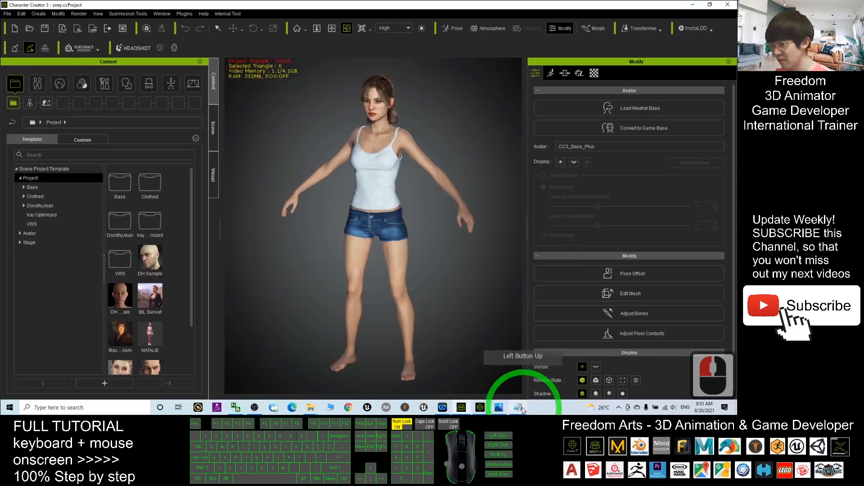
click(518, 407)
click(534, 169)
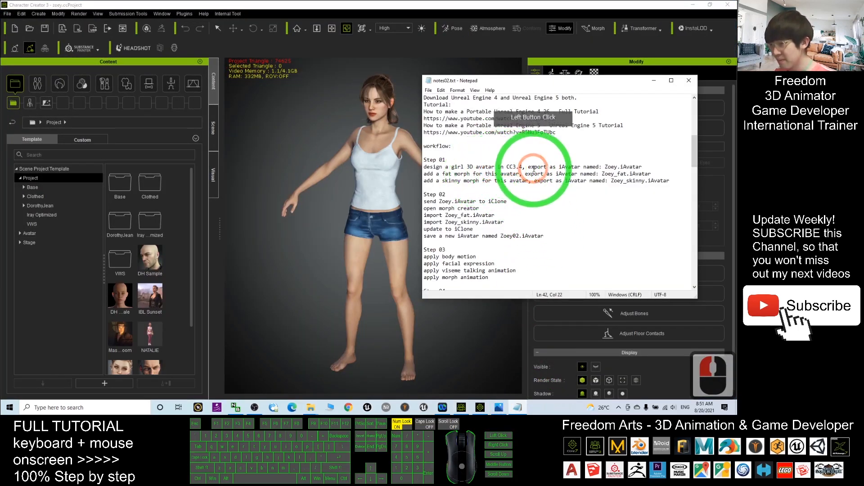
drag(530, 168, 666, 168)
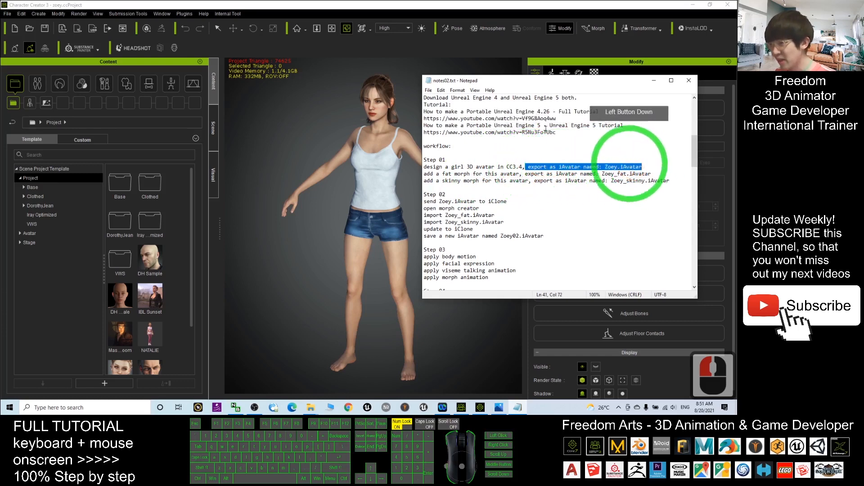
- Restore the Character Creator window beside the folder and export the avatar as an iAvatar with the 2048x2048 maximum texture size
click(328, 3)
drag(328, 3, 523, 56)
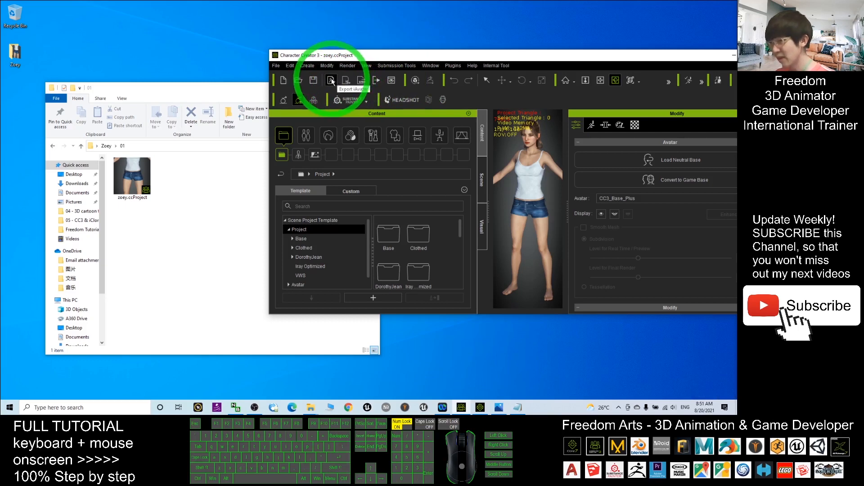
click(331, 81)
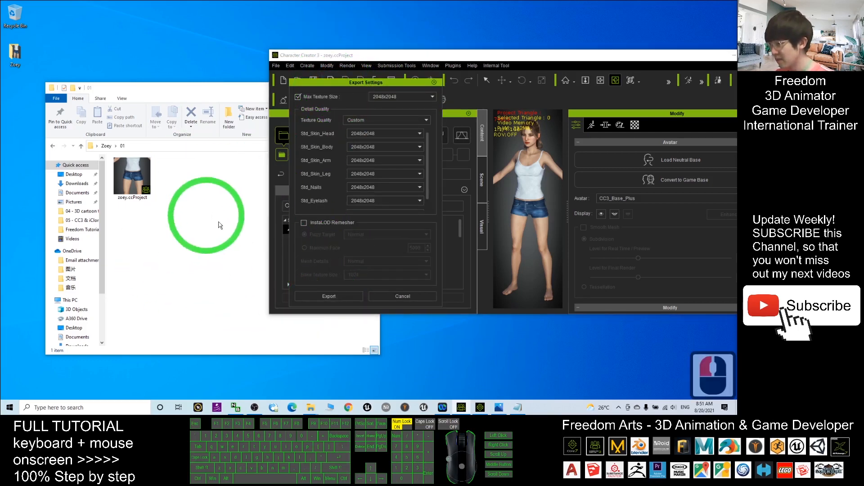
click(310, 296)
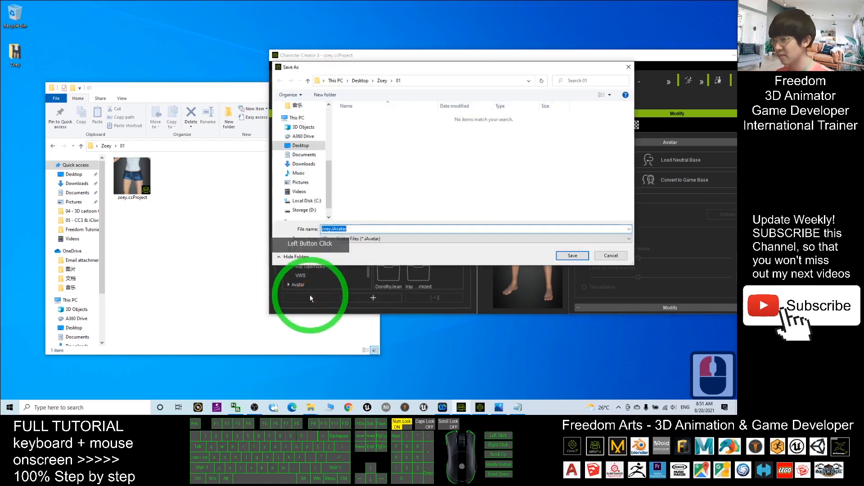
- Save the export as zoey.iAvatar in the Zoey folder's 01 subfolder and select the exported file there
click(198, 101)
click(195, 144)
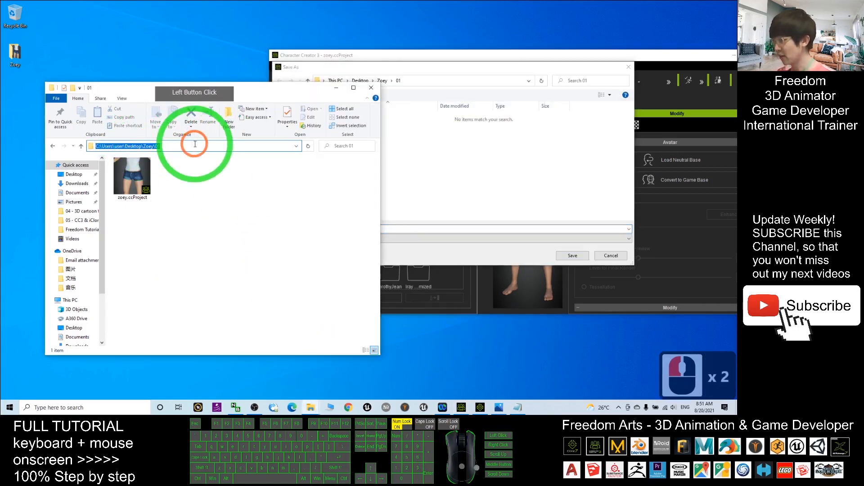
click(450, 81)
key(ctrl+v)
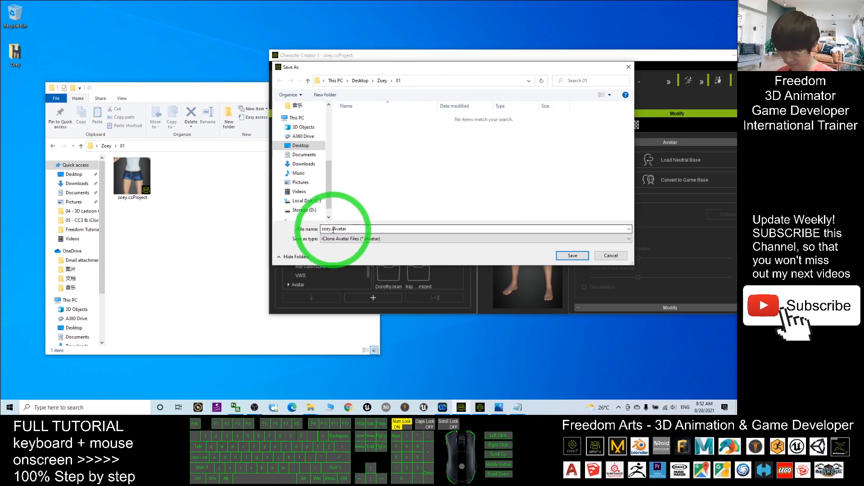
click(573, 256)
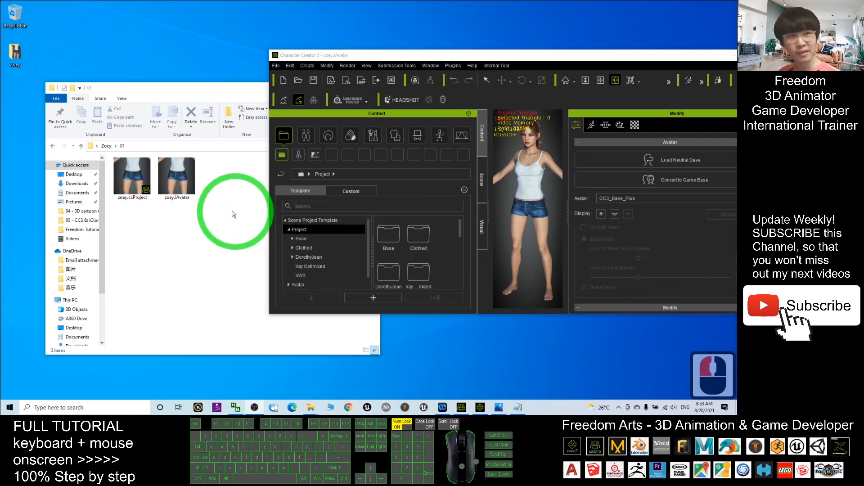
click(163, 180)
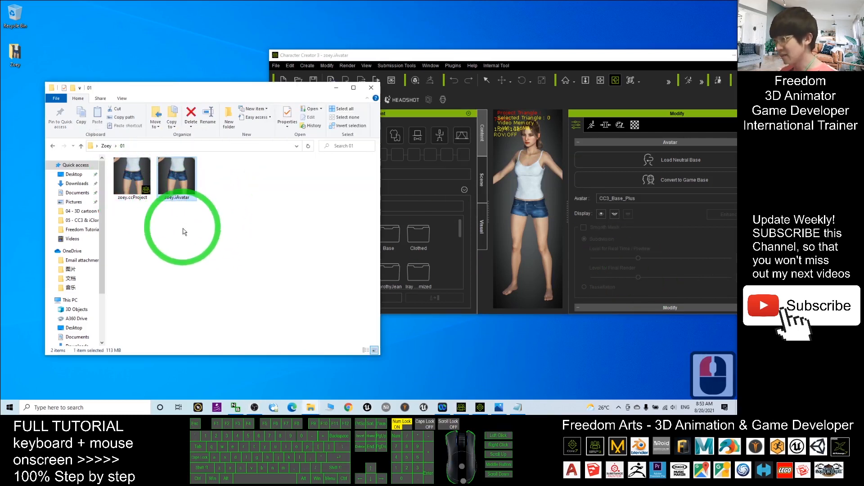
double_click(169, 182)
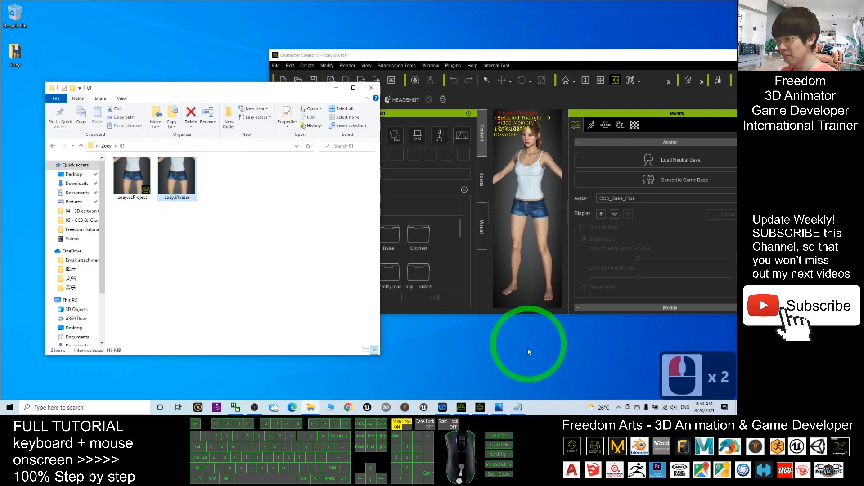
- Review the Zoey_fat and Zoey_skinny export names in the notes, then return to Character Creator 3 with its window maximized
click(518, 407)
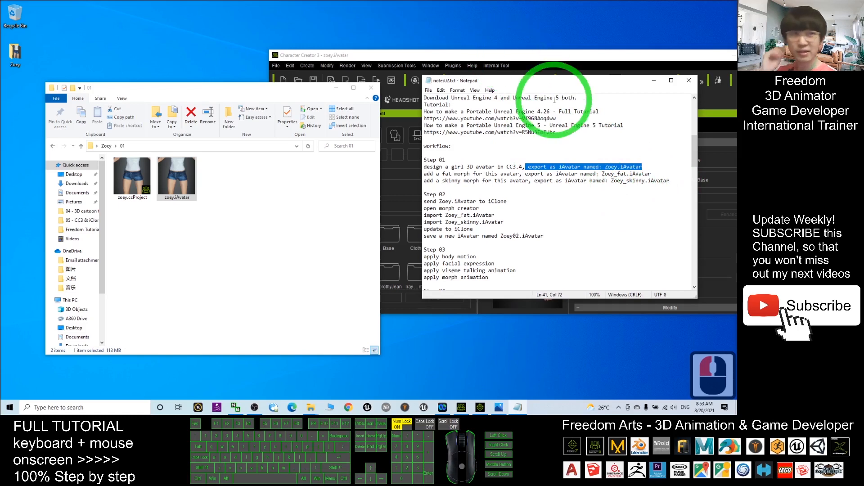
click(623, 180)
drag(600, 175, 646, 181)
double_click(619, 181)
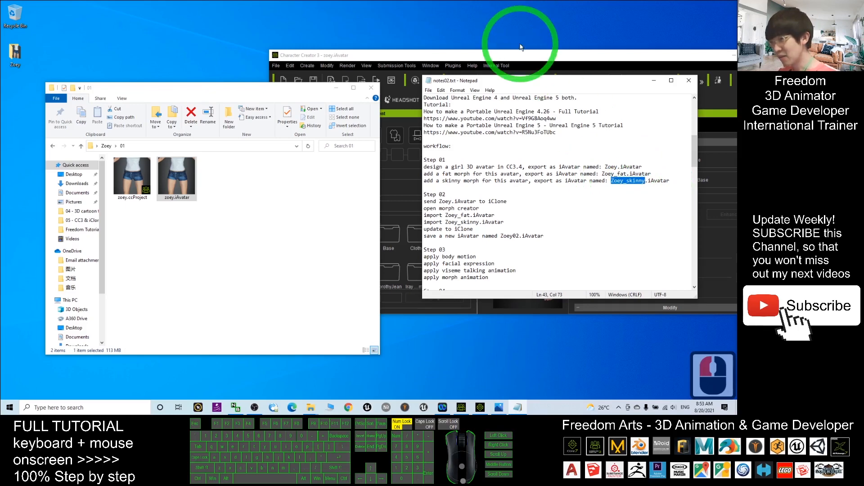
drag(521, 57, 444, 1)
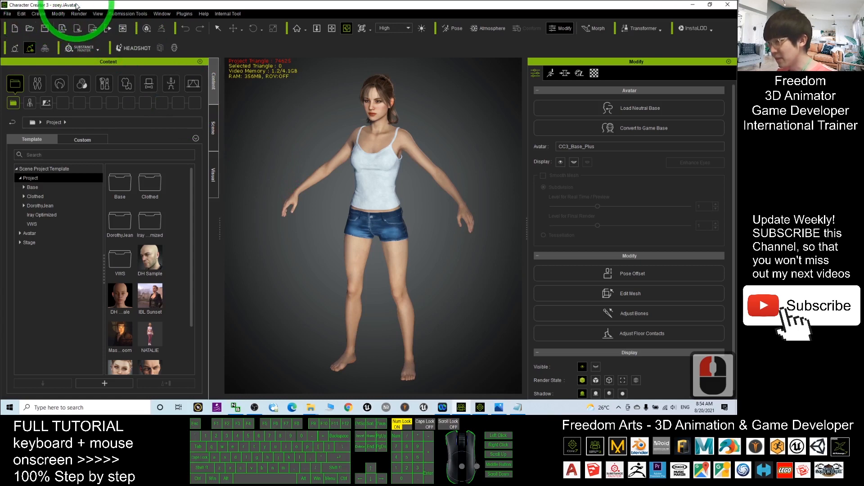
- Check the exported zoey.iAvatar in the 01 folder, then return to Character Creator 3 with its window maximized
double_click(360, 4)
click(184, 194)
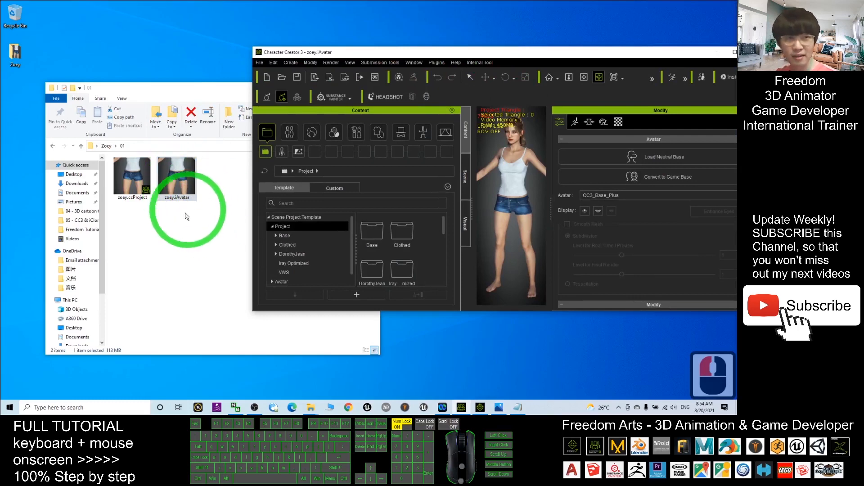
click(177, 182)
drag(472, 57, 415, 1)
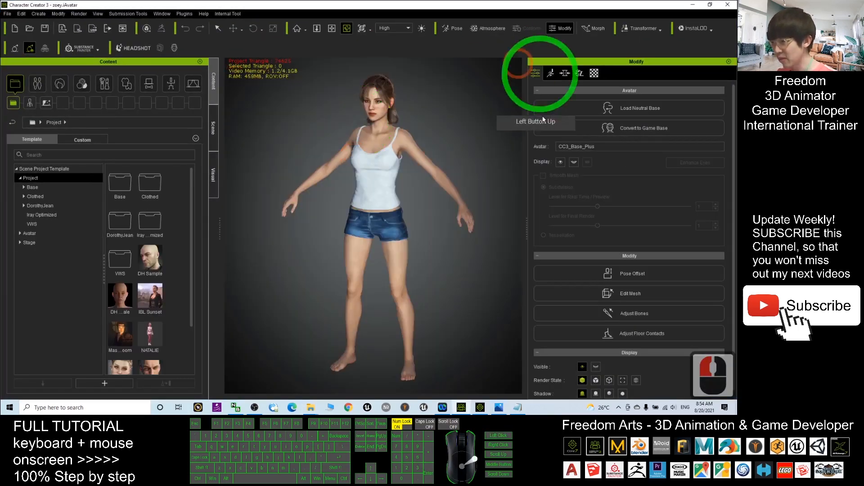
- Bring up the avatar's Full Body morph sliders and filter them by "fat"
click(566, 73)
click(329, 251)
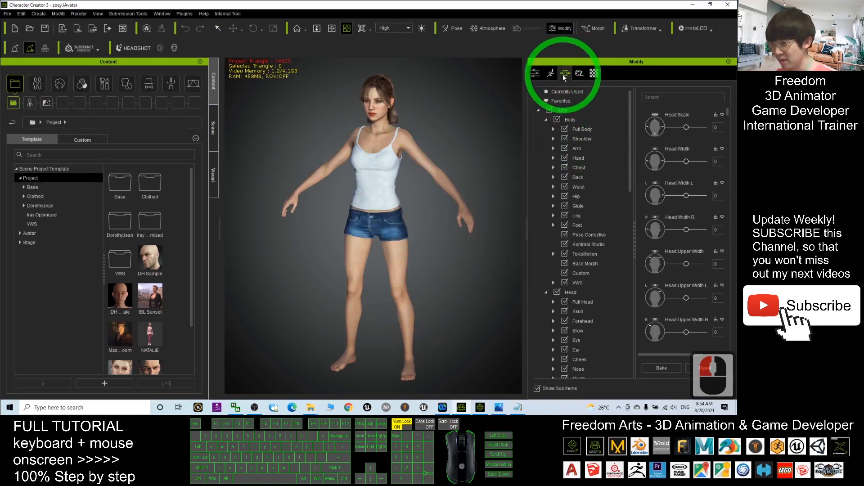
click(585, 129)
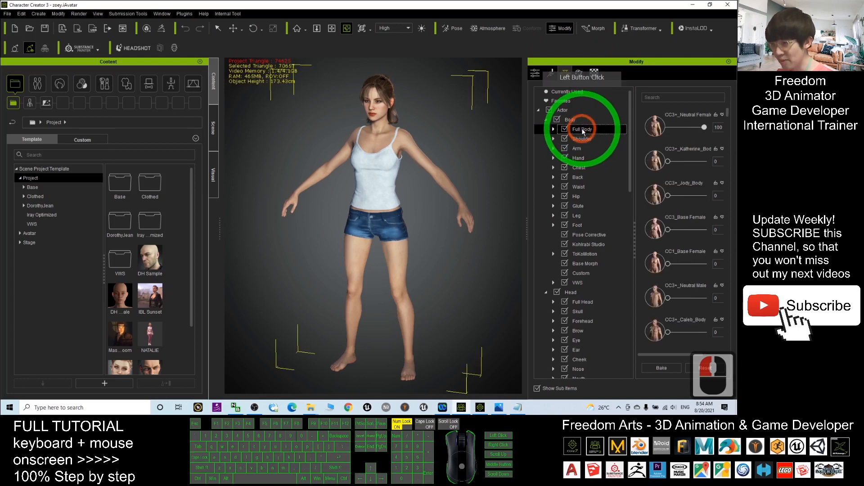
click(671, 97)
text(fat)
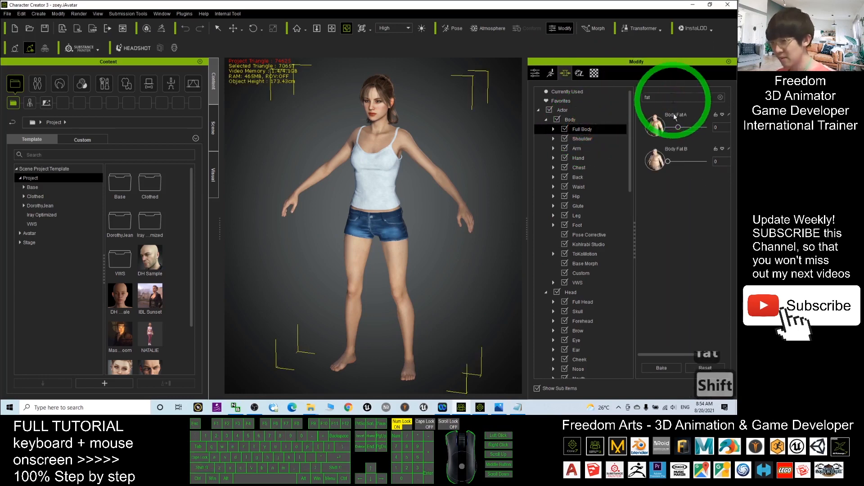
double_click(647, 98)
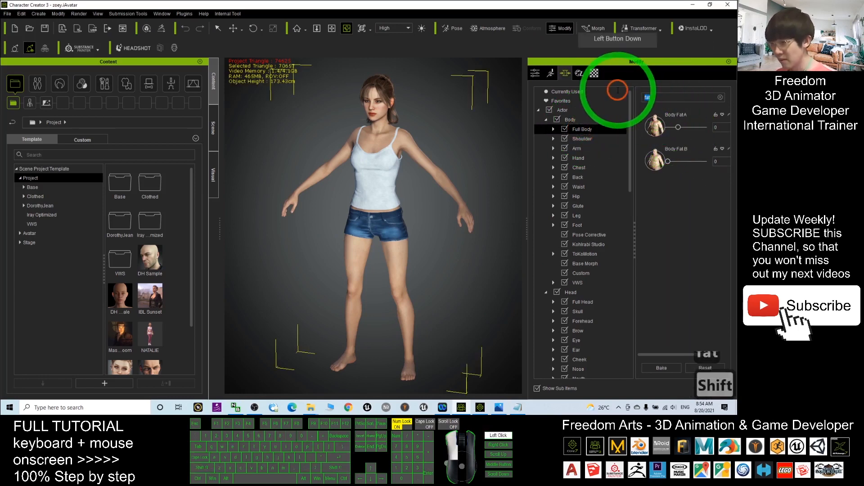
- Set the avatar's Body Fat B morph to 100 and inspect the body from another angle
drag(670, 163, 717, 166)
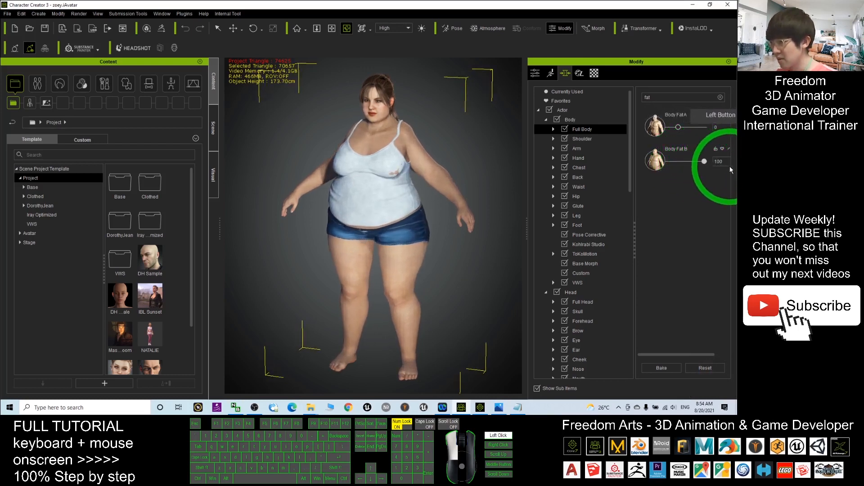
drag(333, 297, 239, 285)
drag(428, 250, 440, 259)
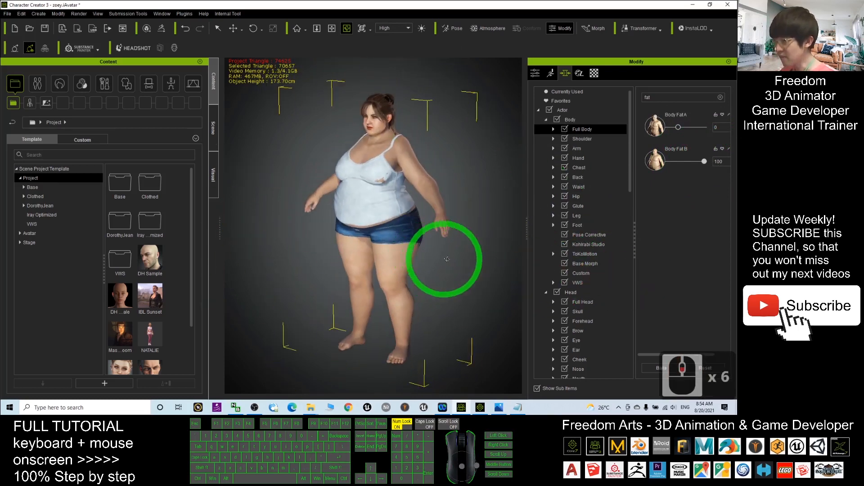
- Restore the Character Creator window beside the folder and highlight the notes' instruction to export the fat morph as Zoey_fat.iAvatar
drag(377, 4, 506, 56)
click(210, 277)
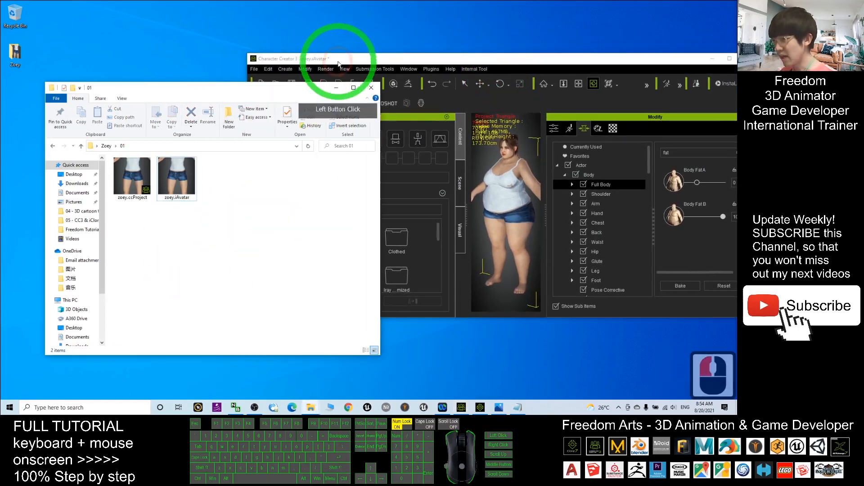
click(356, 61)
click(517, 407)
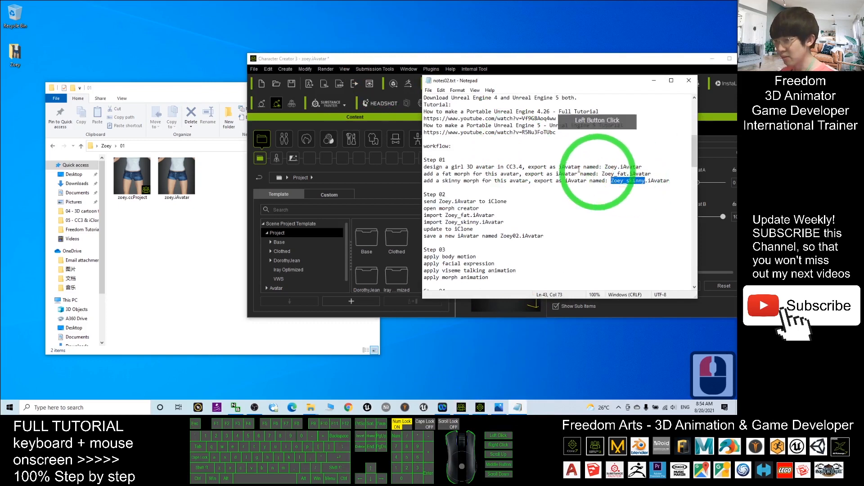
click(574, 174)
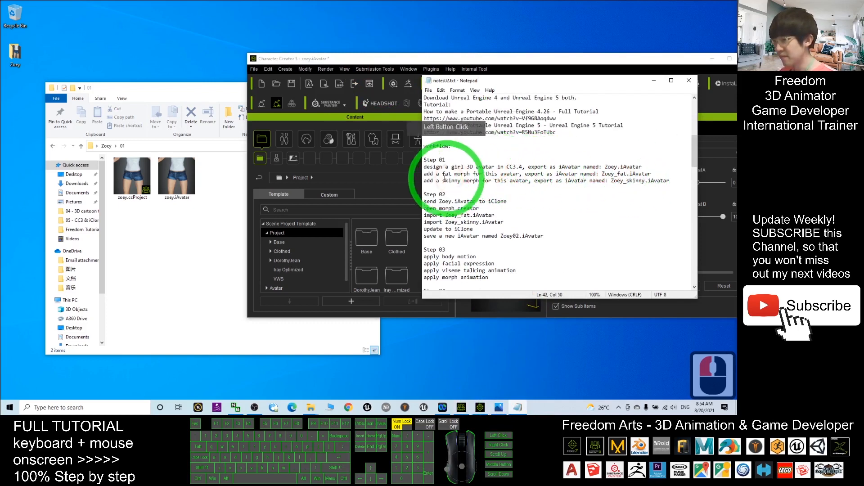
drag(430, 174, 623, 174)
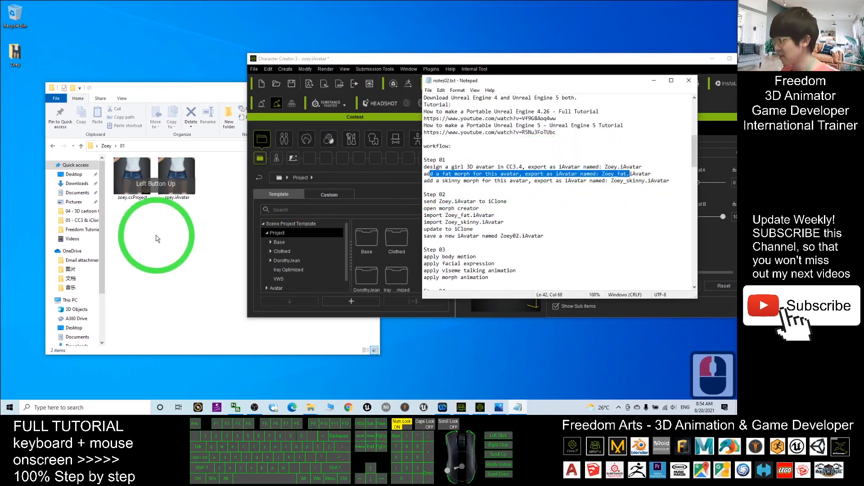
click(215, 238)
- Export the fat avatar as an iAvatar with the 2048x2048 maximum texture size
click(532, 83)
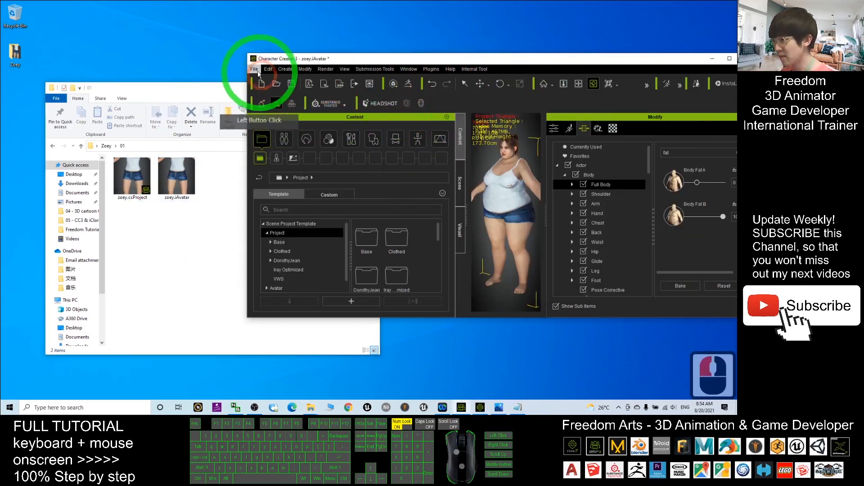
click(310, 85)
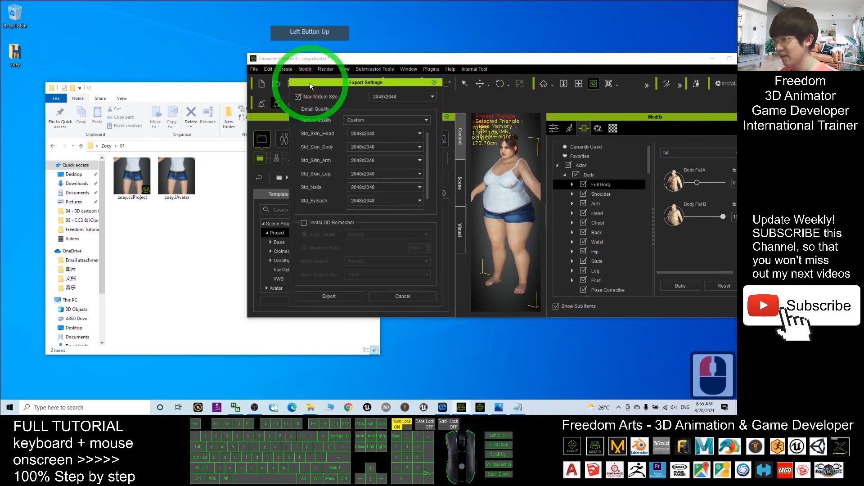
click(352, 296)
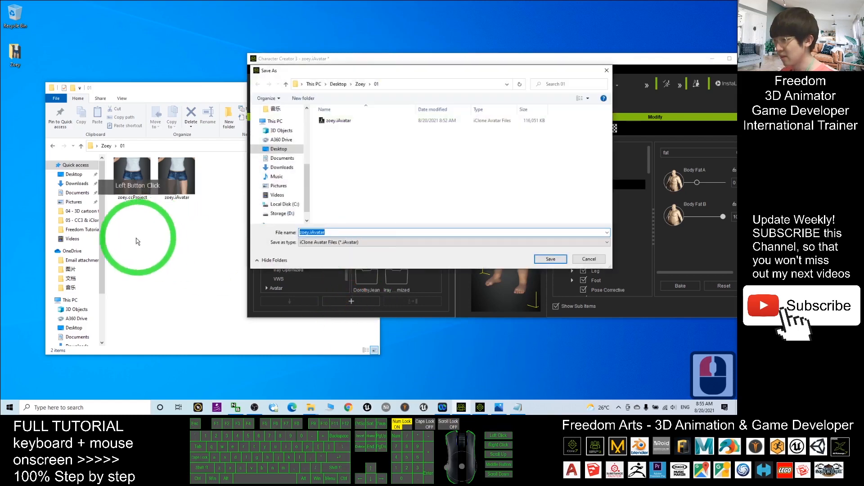
- Save the export as zoey_fat in the Zoey folder's 01 subfolder and check the folder for the file
drag(309, 233, 382, 233)
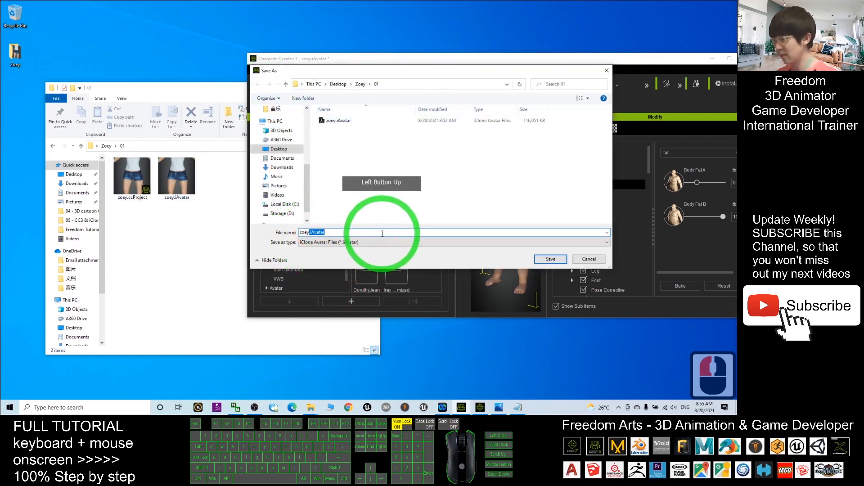
text(_Fat)
key(BackSpace)
key(BackSpace)
key(BackSpace)
text(fat)
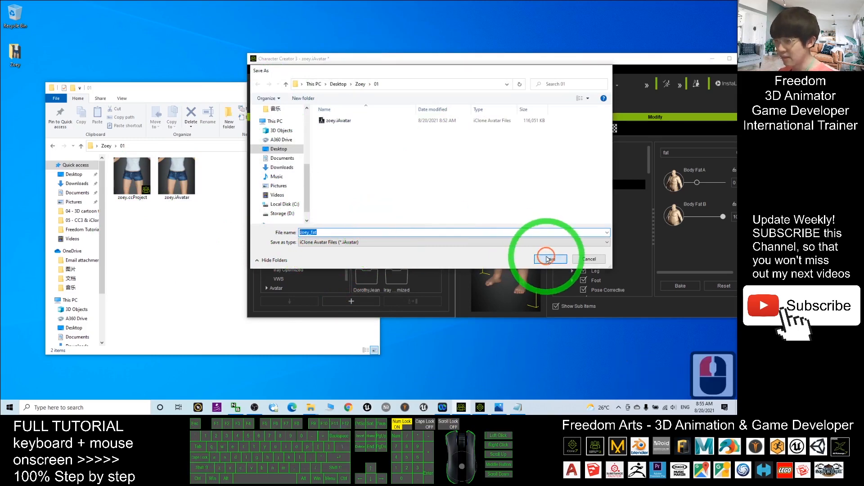
click(548, 259)
click(207, 257)
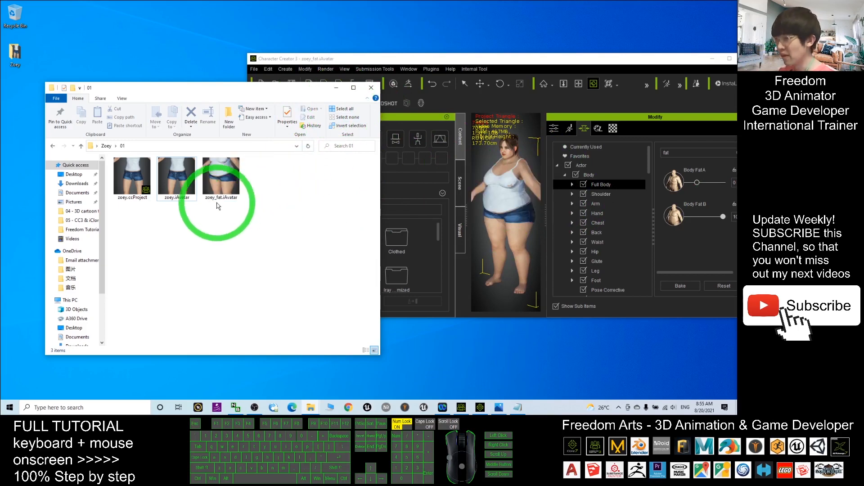
- Maximize Character Creator 3, set the Body Fat B morph to 0 and clear the morph search
drag(461, 60, 380, 4)
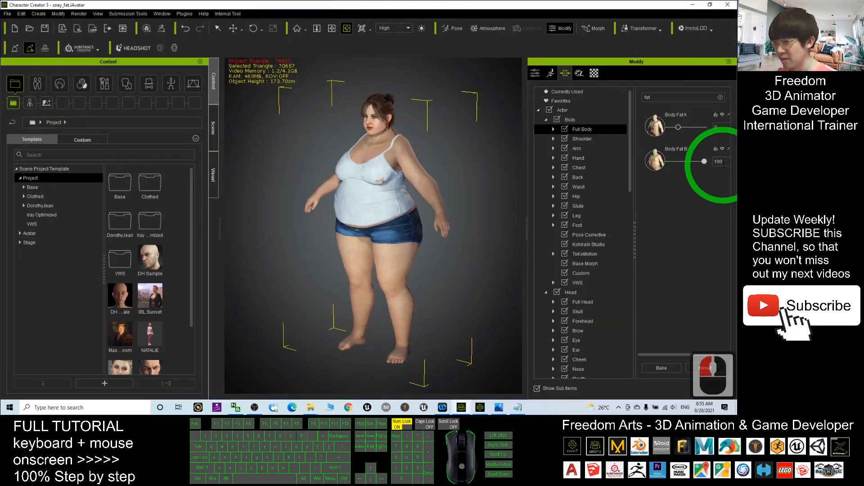
double_click(719, 161)
text(0)
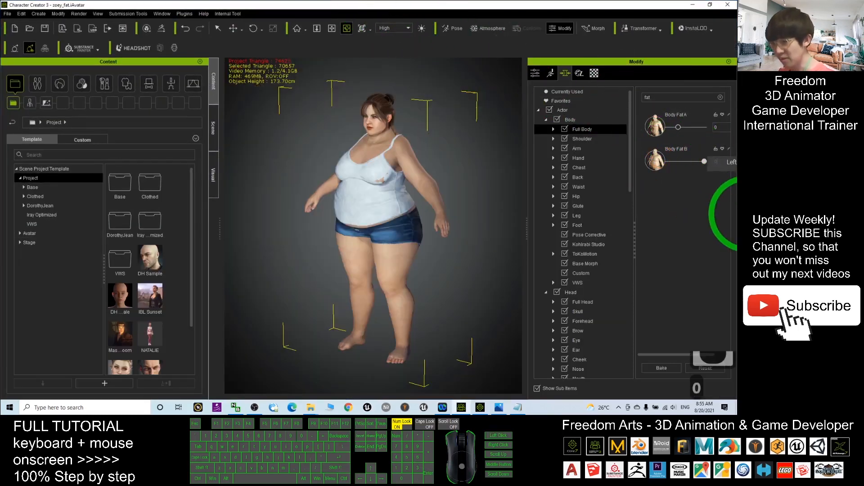
key(Return)
click(649, 98)
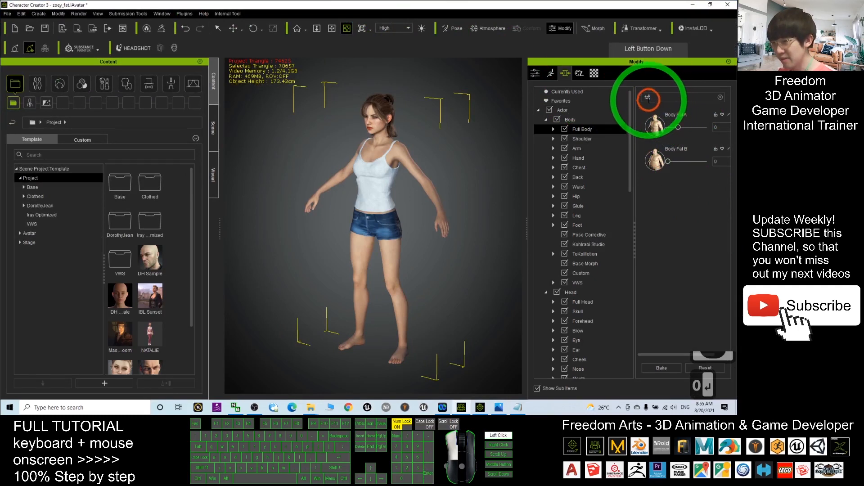
key(BackSpace)
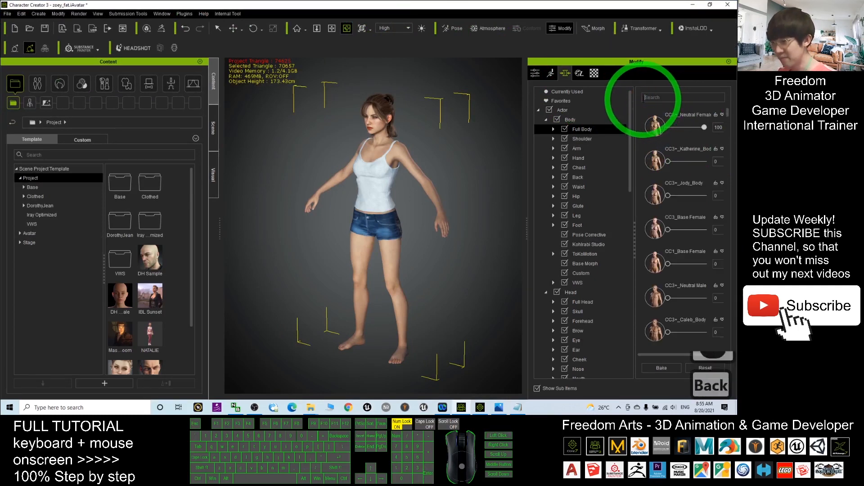